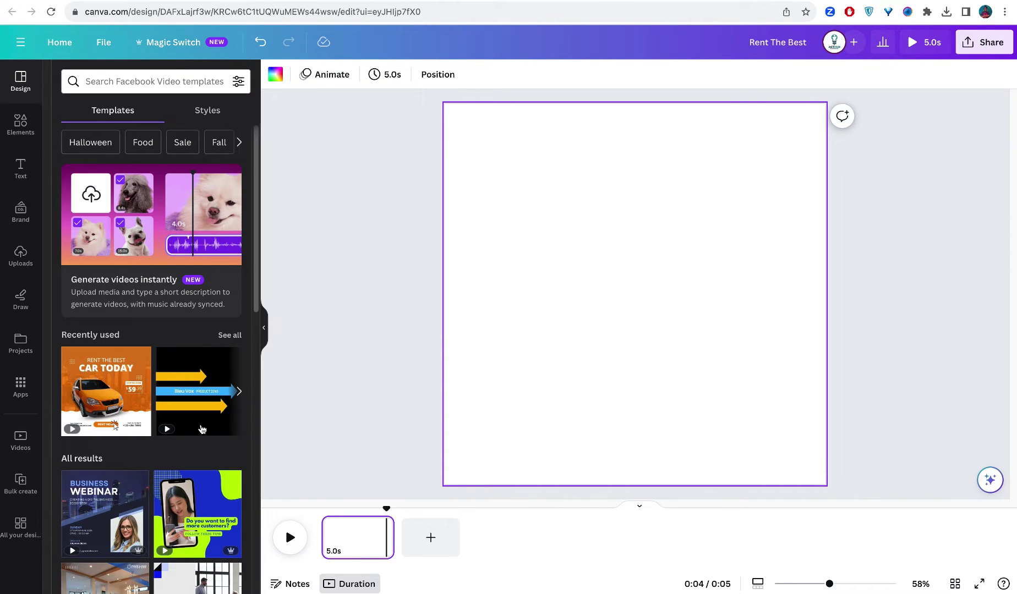
# - Scroll the Facebook video template results down to the 2025 Highlights template
pyautogui.scroll(-3, 198, 433)
pyautogui.scroll(-2, 204, 435)
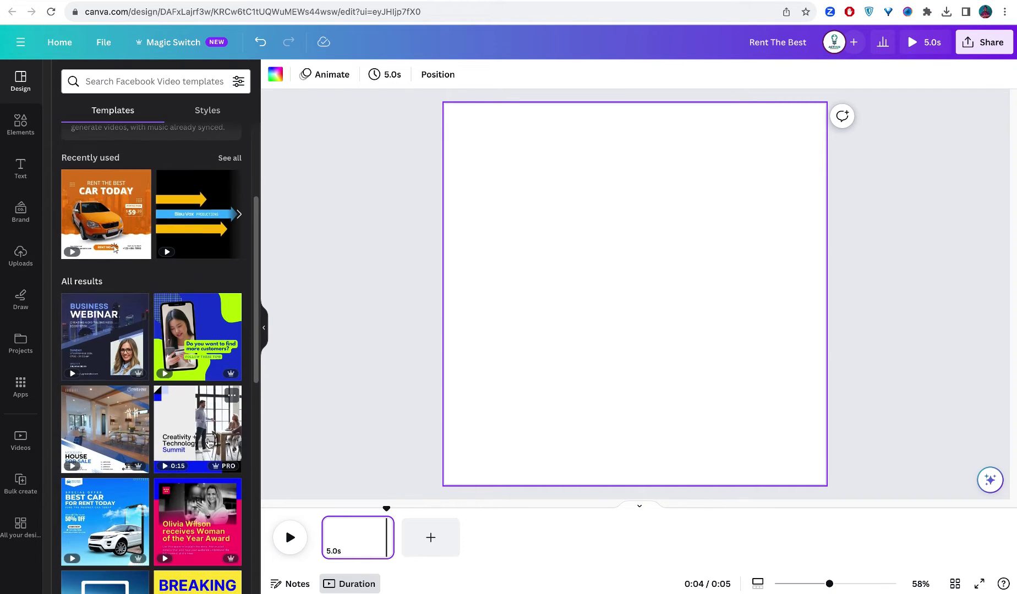
pyautogui.scroll(-1, 209, 441)
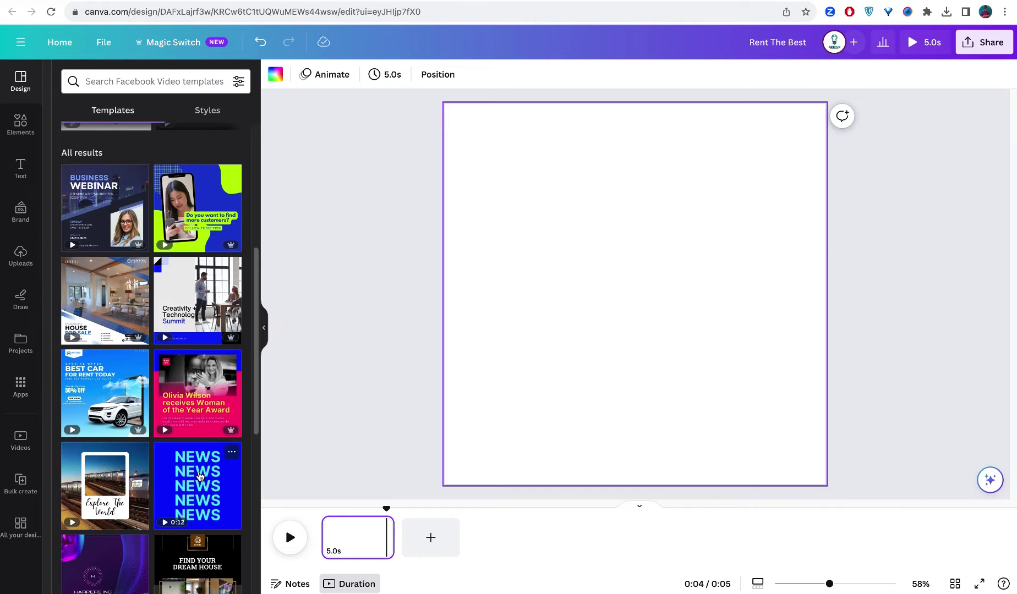
pyautogui.scroll(-4, 165, 462)
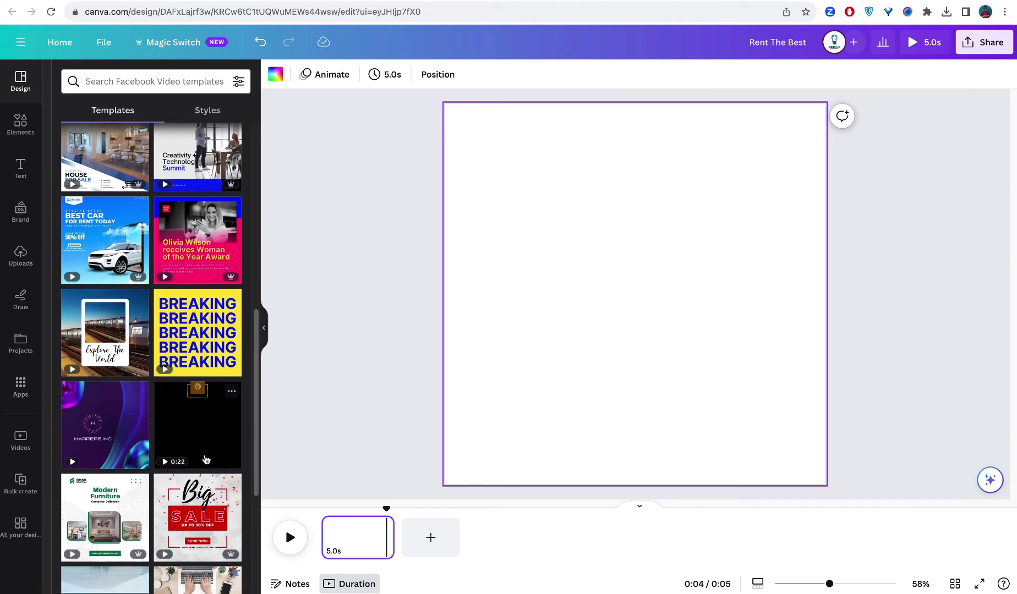
pyautogui.scroll(-3, 212, 453)
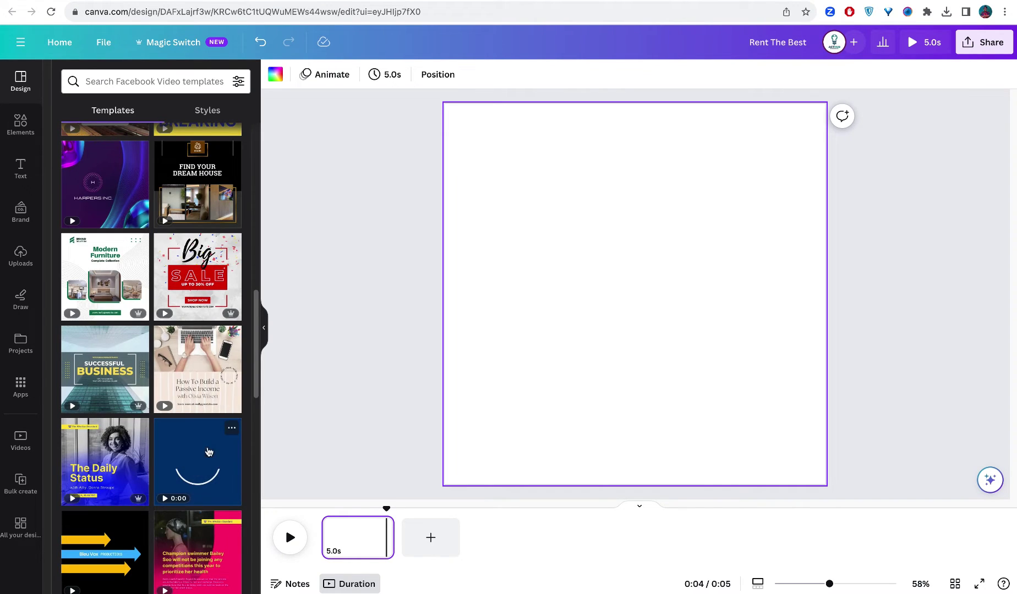
pyautogui.scroll(-5, 205, 460)
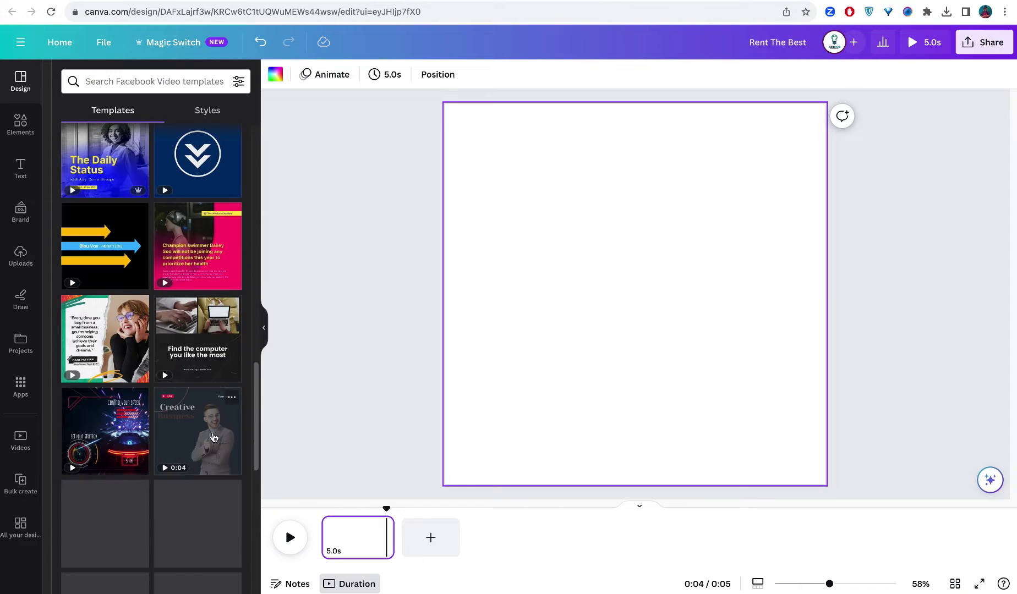
pyautogui.scroll(-4, 209, 487)
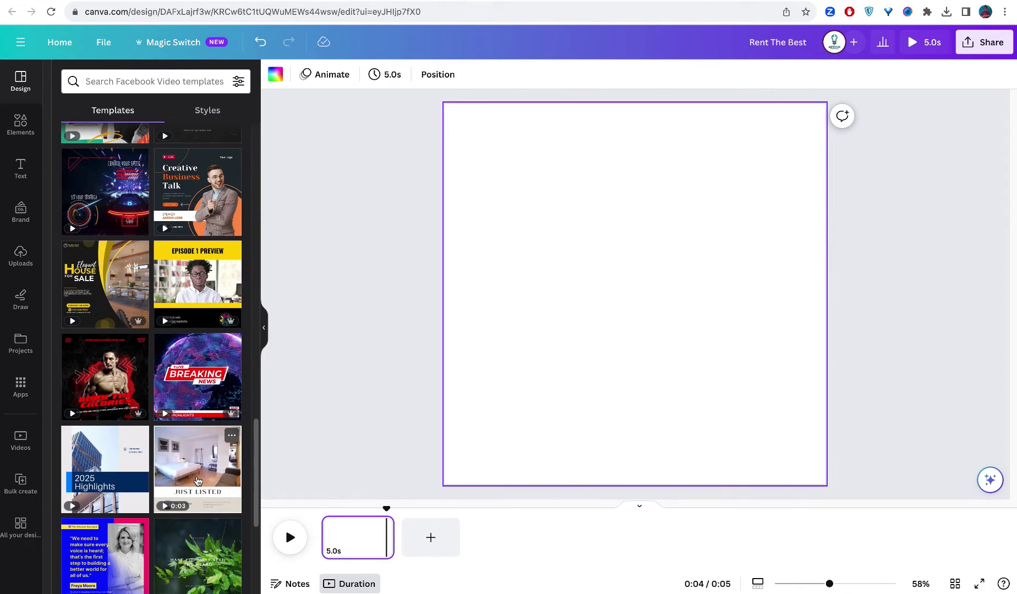
# - Apply the 2025 Highlights slide 'This year, we achieved 90% of our growth goal' to the blank page
pyautogui.click(104, 462)
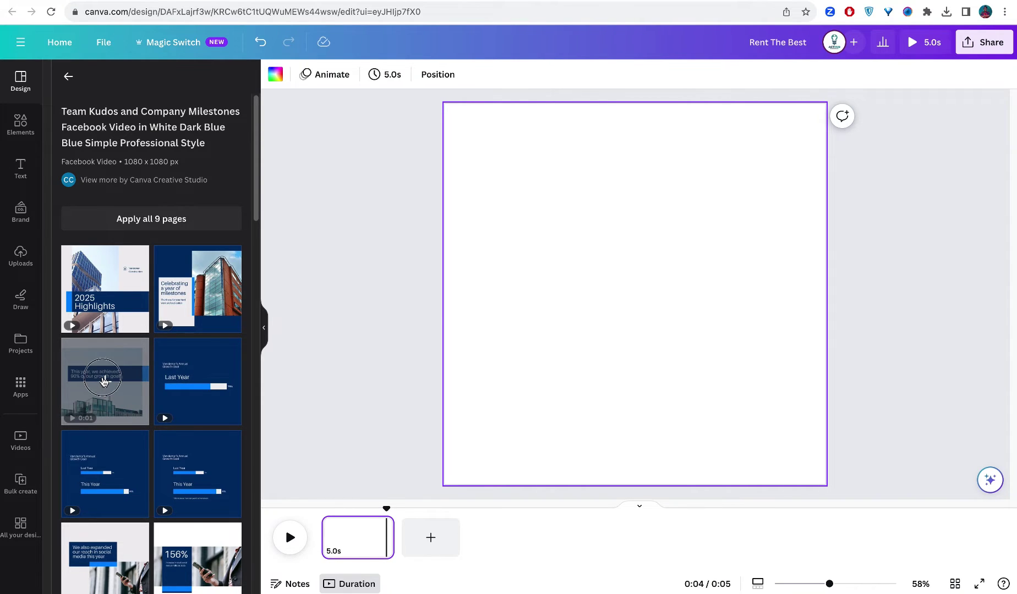
pyautogui.click(103, 381)
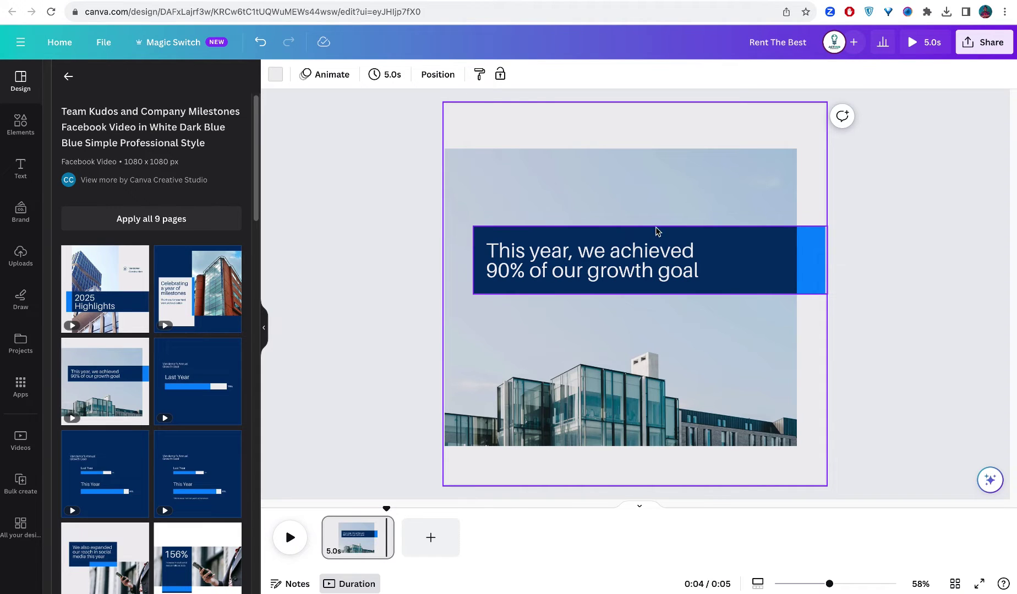
# - Preview the slide, stretch its duration from 5.0s to 7.4s, and replay it
pyautogui.click(875, 273)
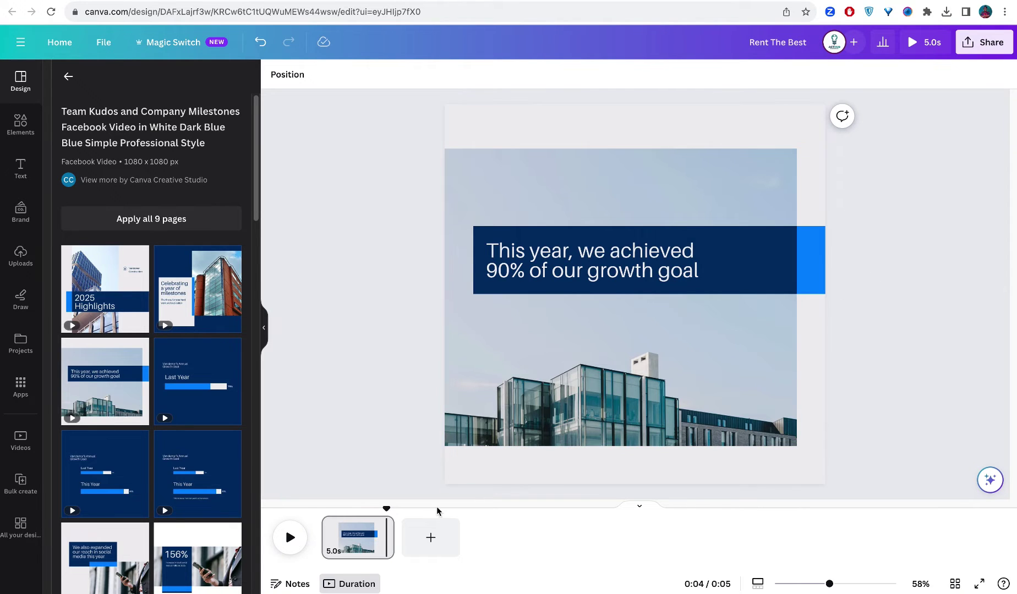
pyautogui.moveTo(388, 507); pyautogui.dragTo(325, 507)
pyautogui.click(290, 538)
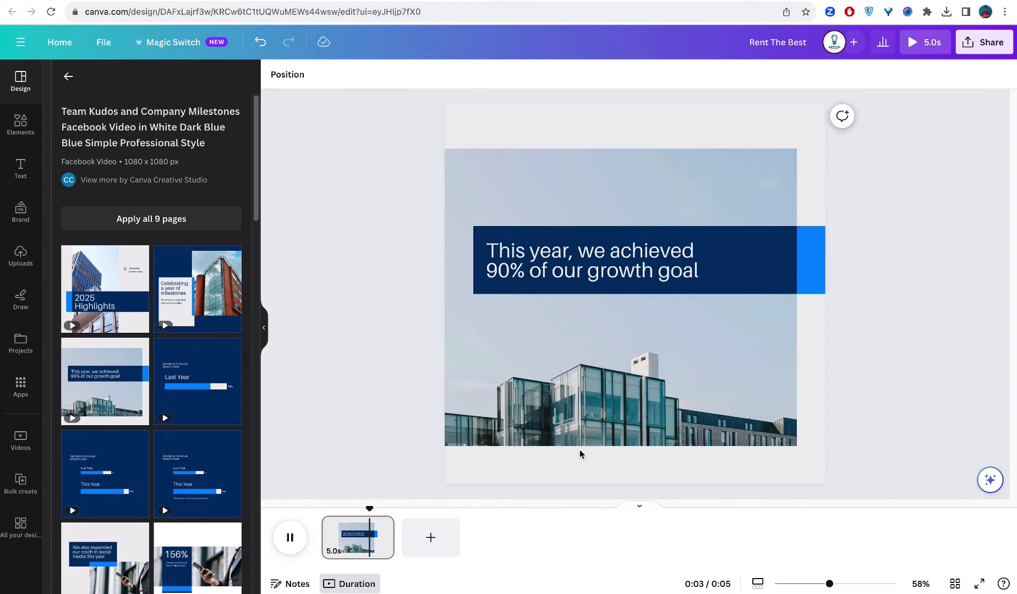
pyautogui.click(290, 539)
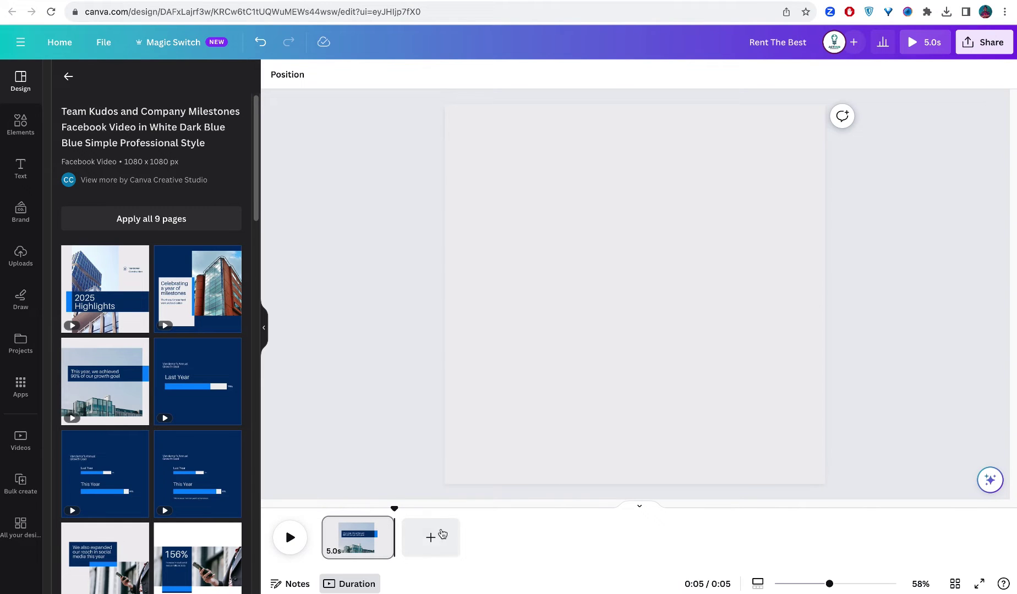
pyautogui.moveTo(395, 551); pyautogui.dragTo(424, 536)
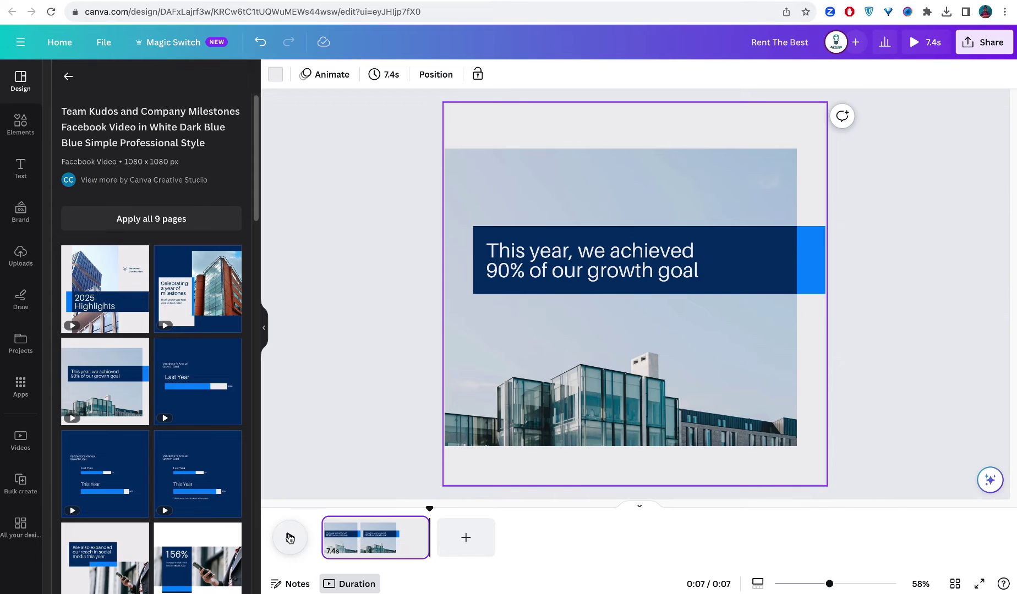
pyautogui.click(290, 539)
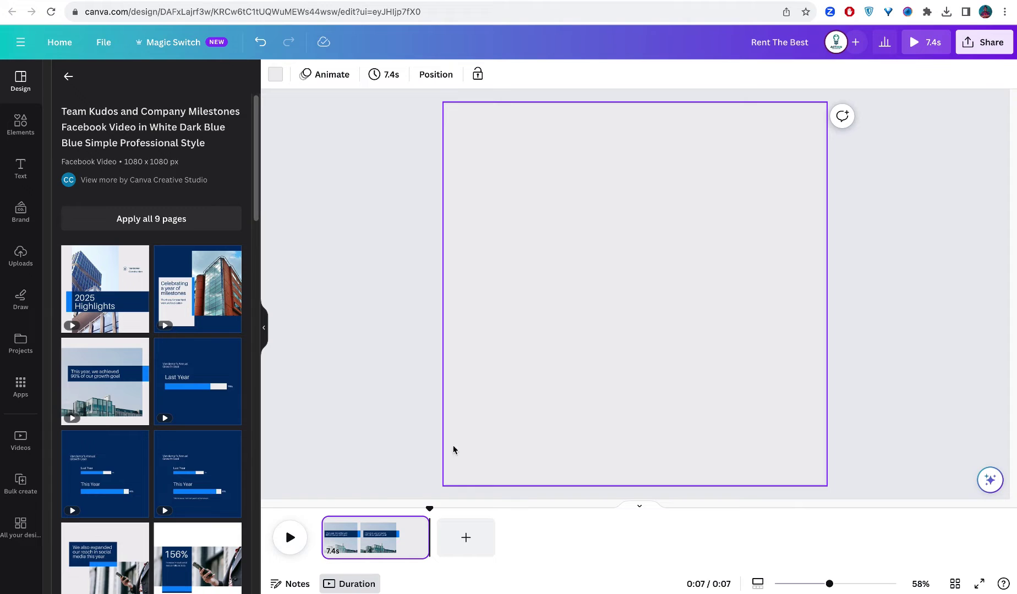
pyautogui.click(582, 236)
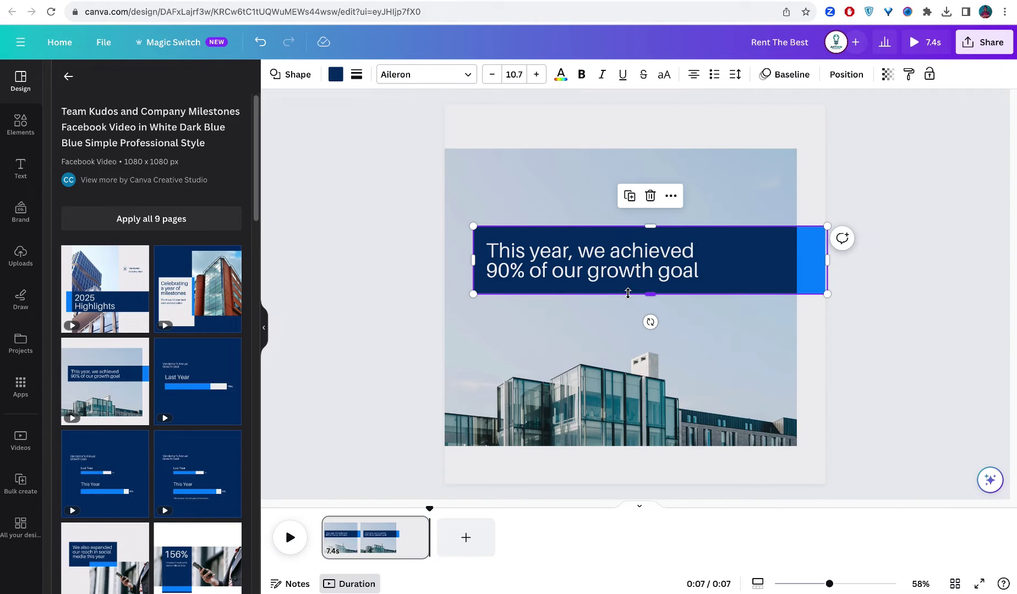
pyautogui.click(873, 166)
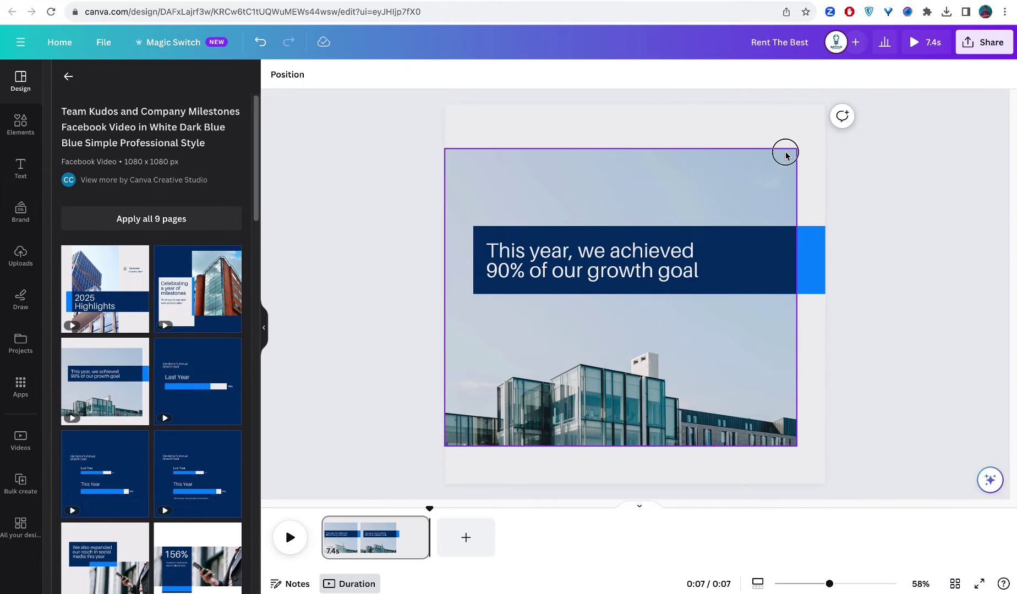
pyautogui.click(782, 156)
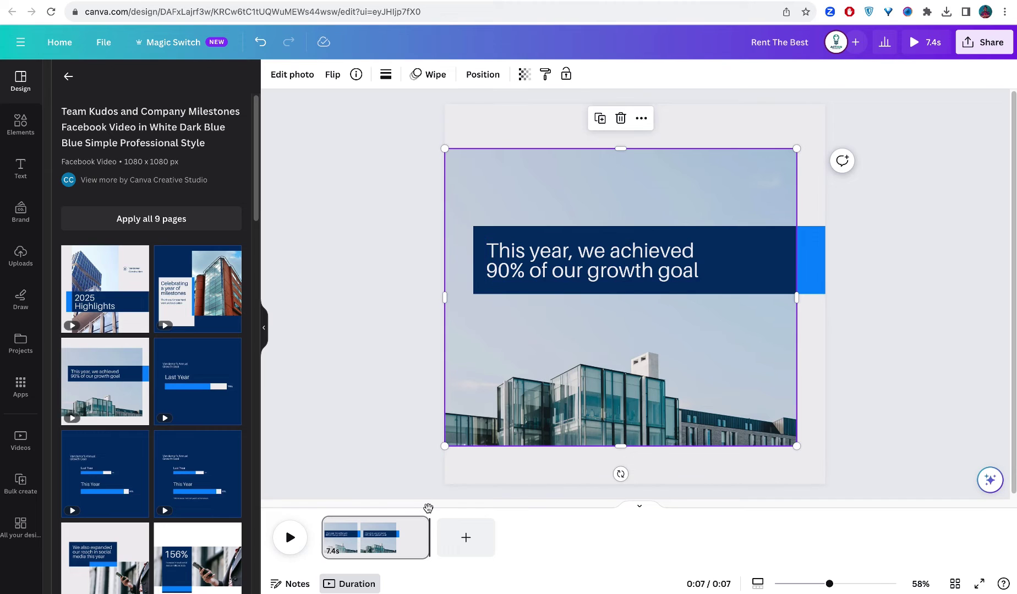
pyautogui.moveTo(429, 509); pyautogui.dragTo(324, 515)
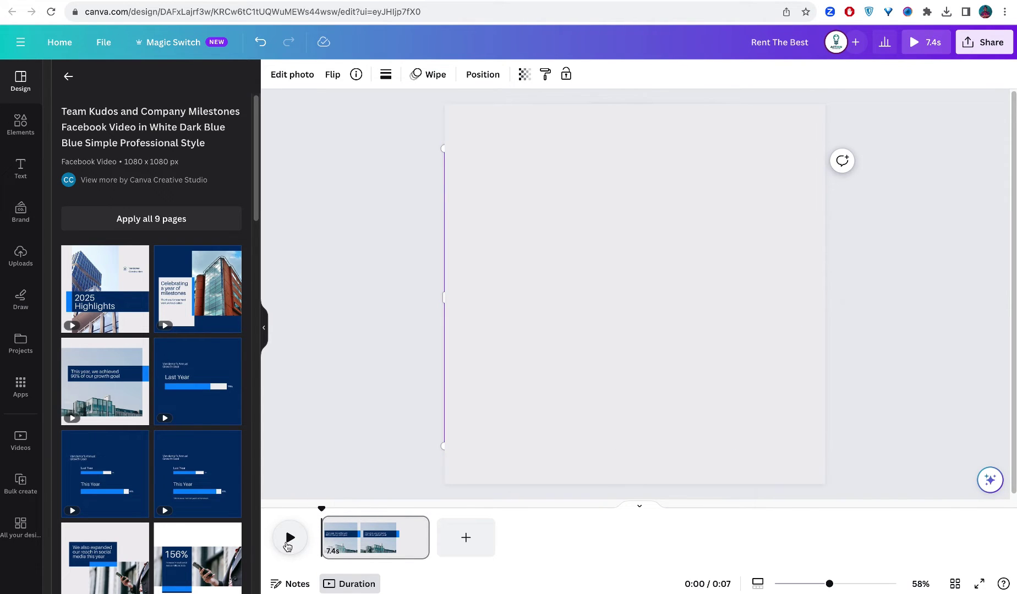
pyautogui.click(289, 539)
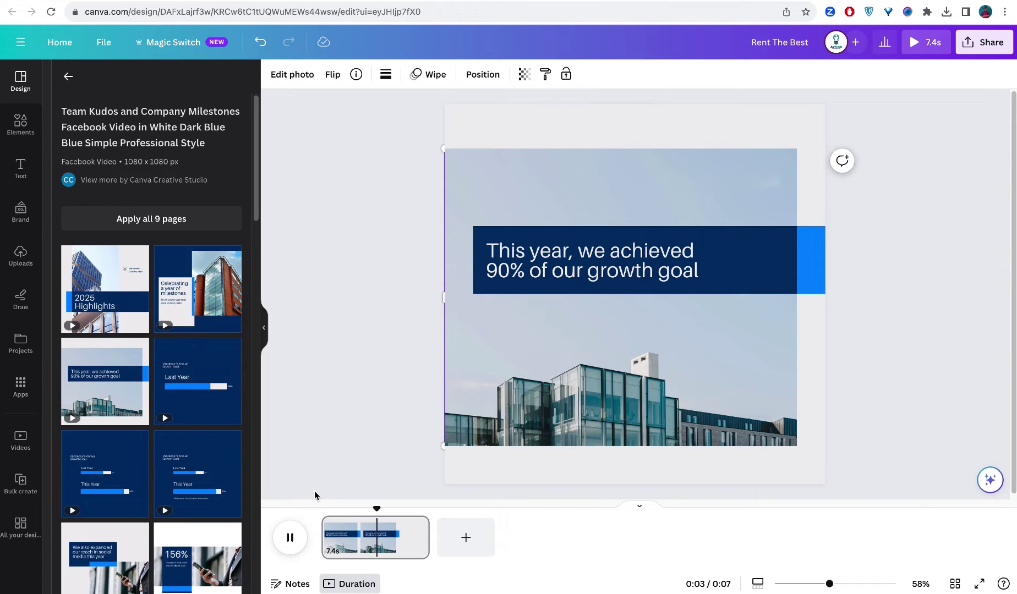
pyautogui.click(653, 195)
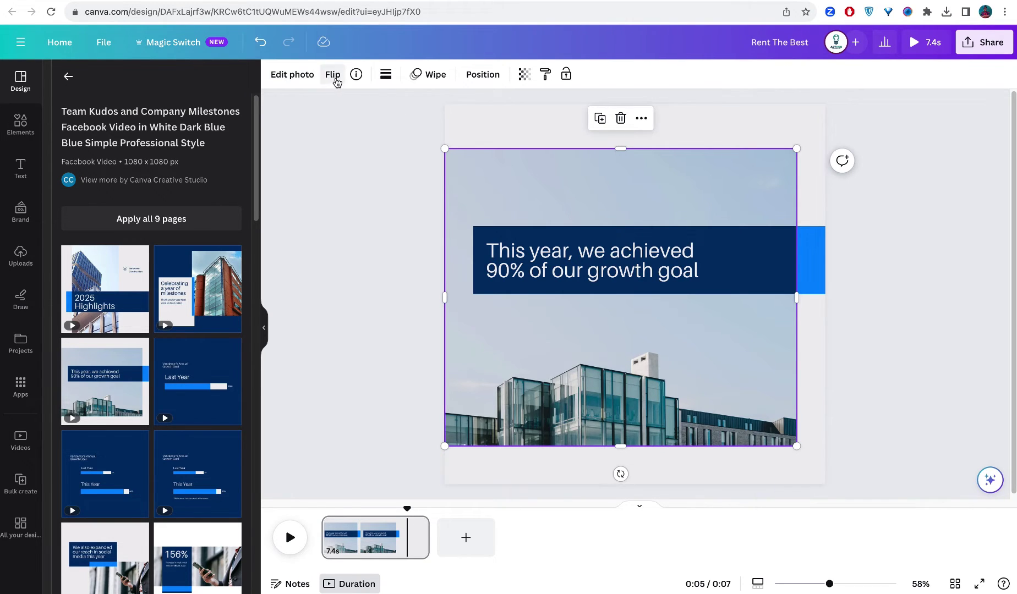
# - Open the building photo's Wipe animation settings and turn its speed down
pyautogui.click(333, 77)
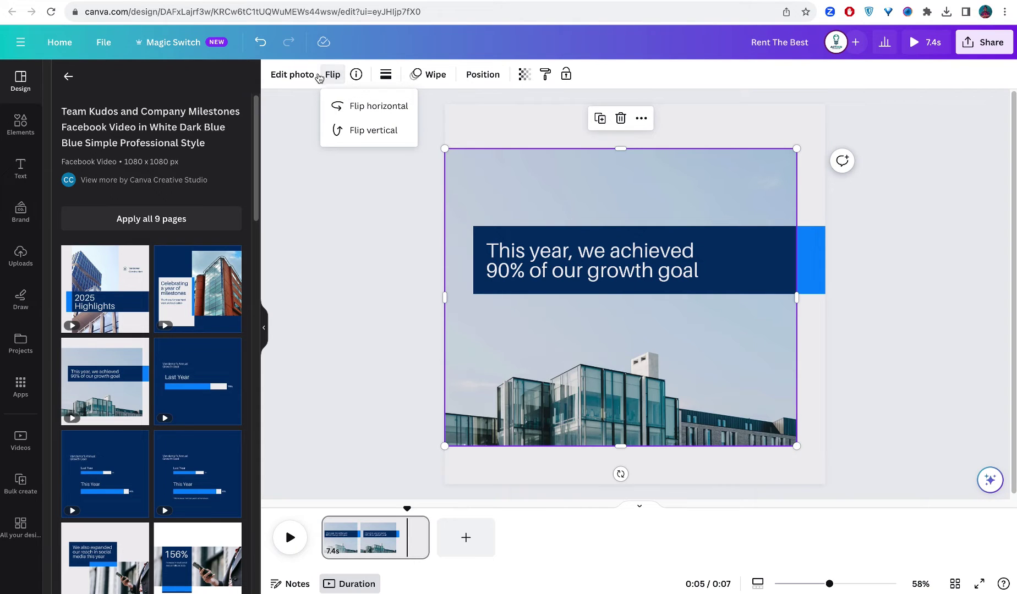
pyautogui.click(432, 75)
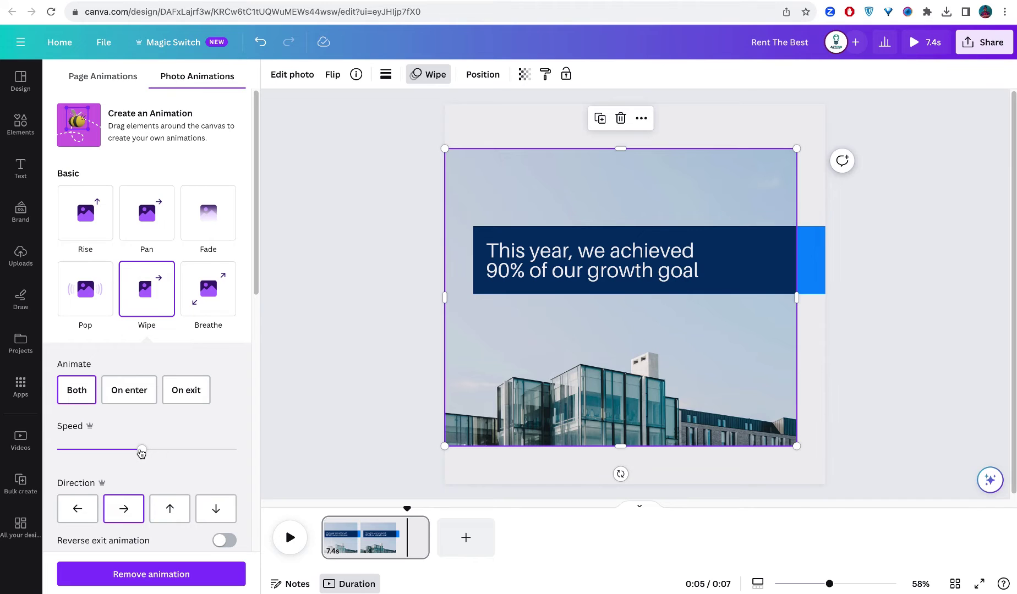
pyautogui.moveTo(142, 453); pyautogui.dragTo(85, 449)
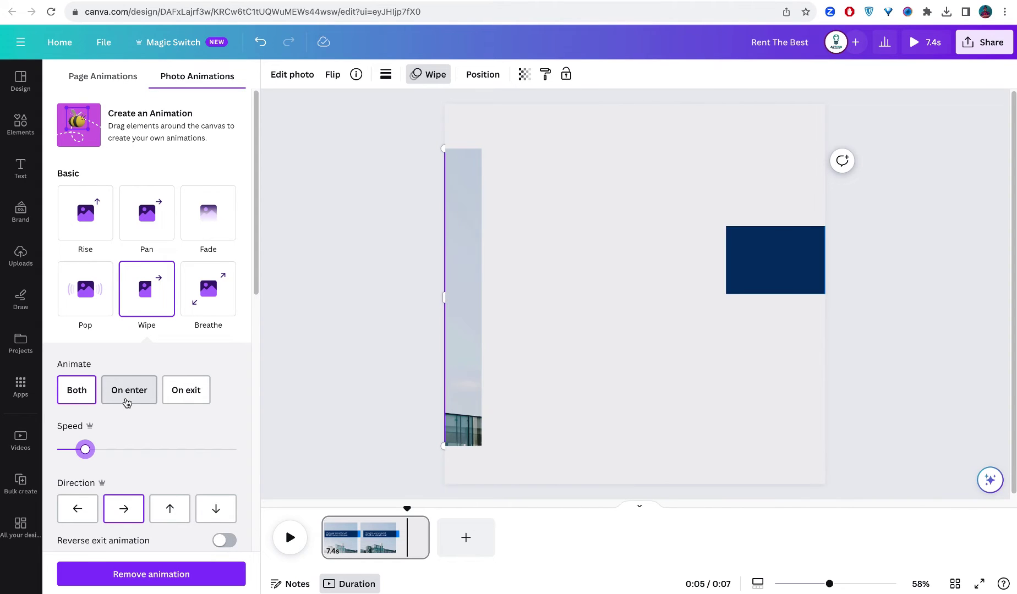
# - Make the photo's Wipe play on enter only and fine-tune its speed while previewing
pyautogui.click(126, 404)
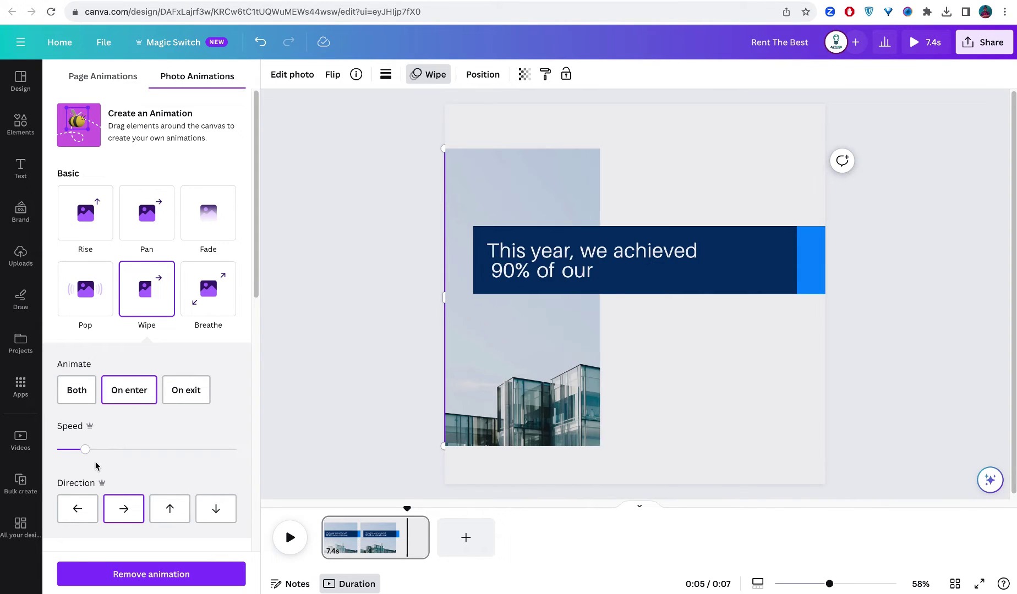
pyautogui.moveTo(86, 449)
pyautogui.mouseDown()
pyautogui.moveTo(130, 449)
pyautogui.moveTo(94, 452)
pyautogui.mouseUp()
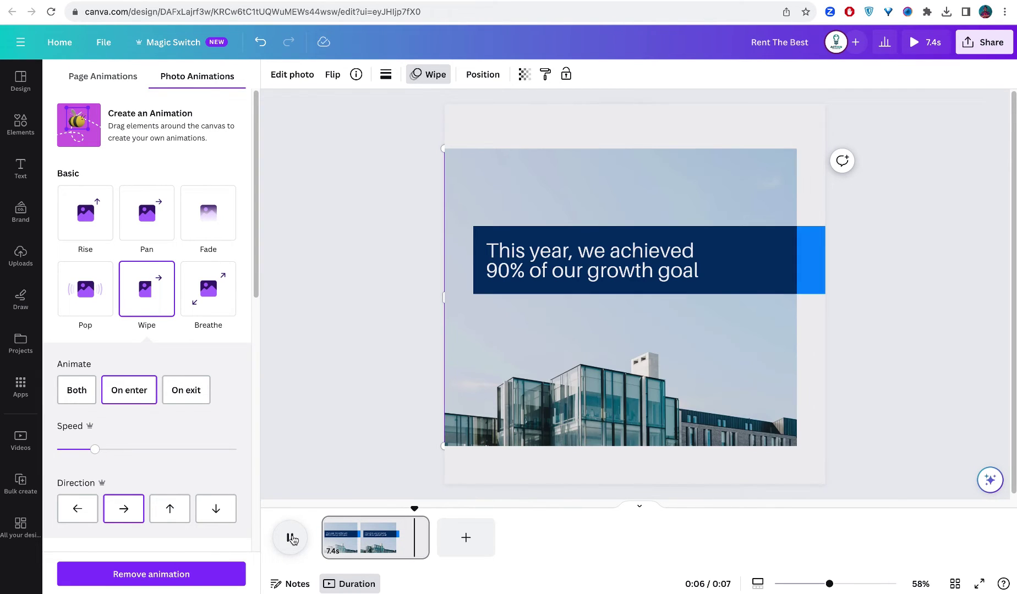
pyautogui.click(292, 539)
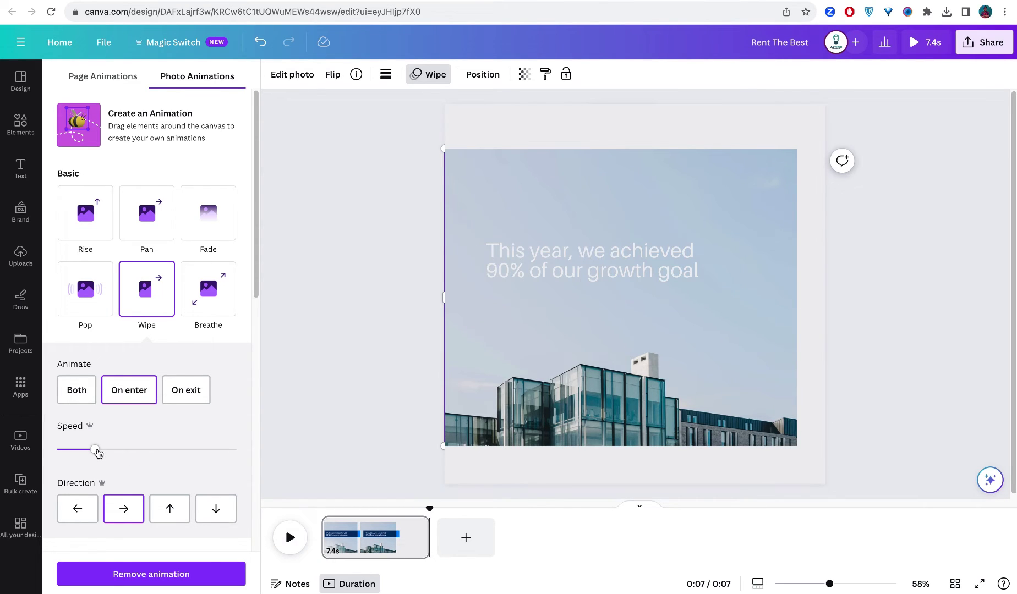
pyautogui.moveTo(98, 452); pyautogui.dragTo(129, 452)
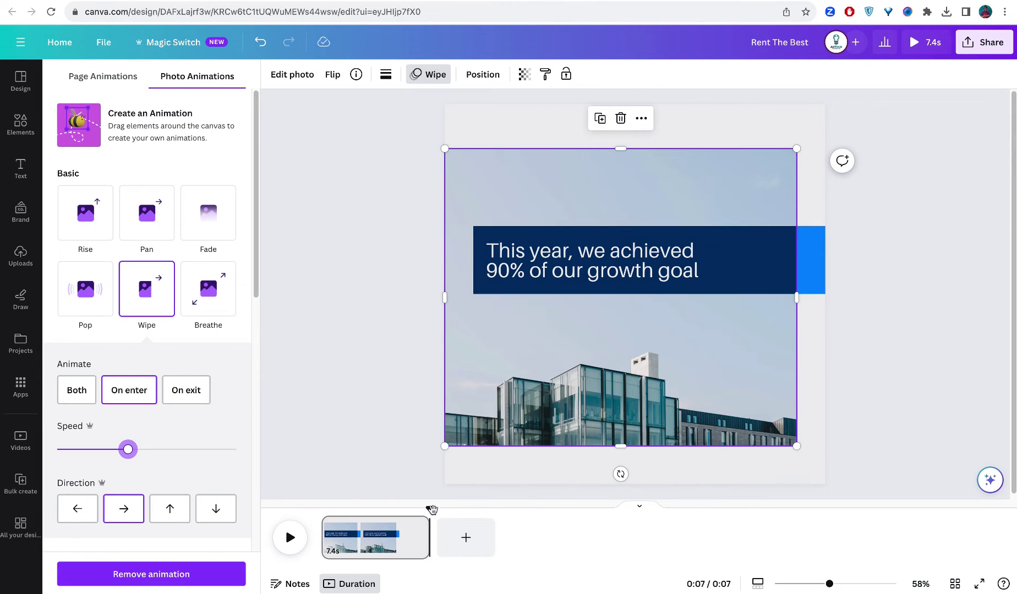
# - Replay the photo's wipe-in from the start and stop the playhead near 0:05
pyautogui.moveTo(430, 510); pyautogui.dragTo(306, 514)
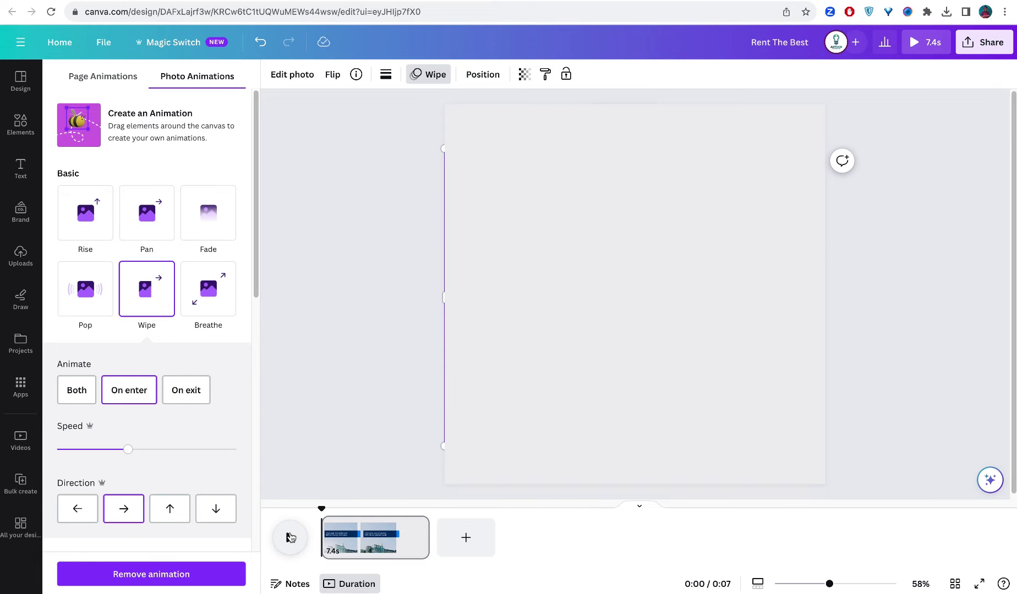
pyautogui.click(291, 538)
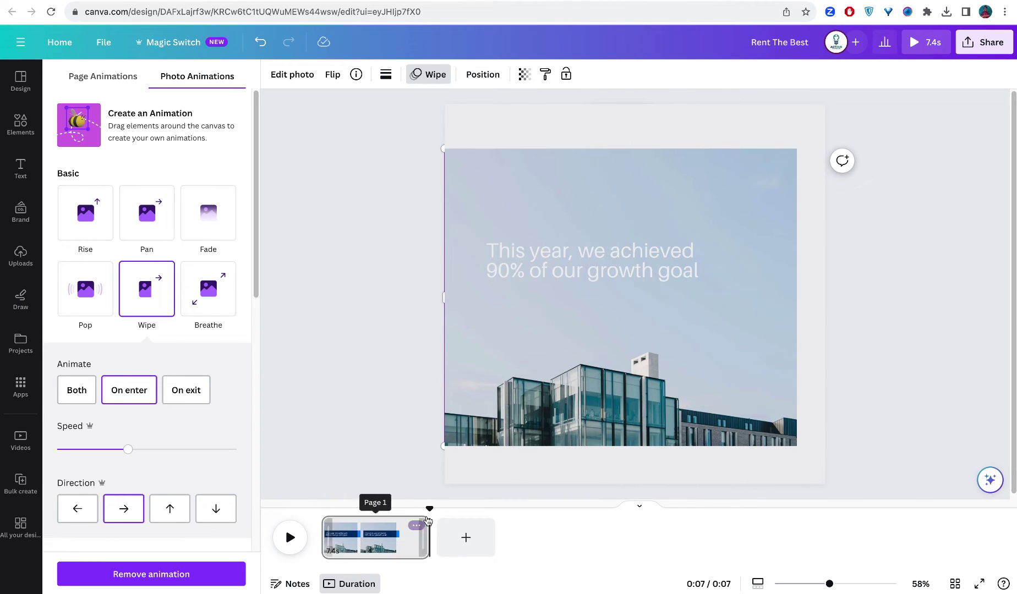
pyautogui.click(403, 515)
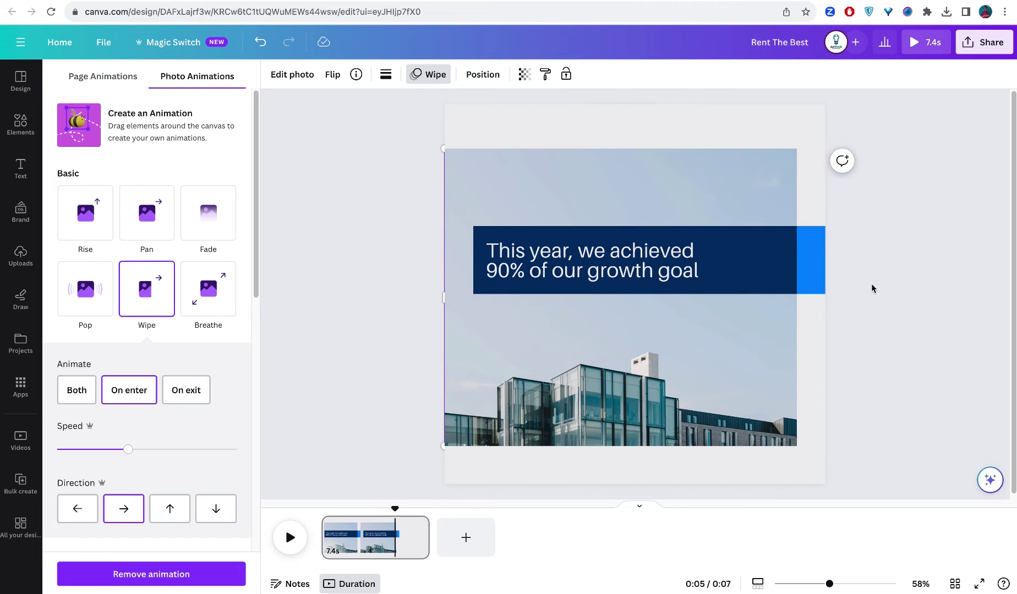
# - Select the dark box behind the headline and slow its Baseline animation speed
pyautogui.click(806, 268)
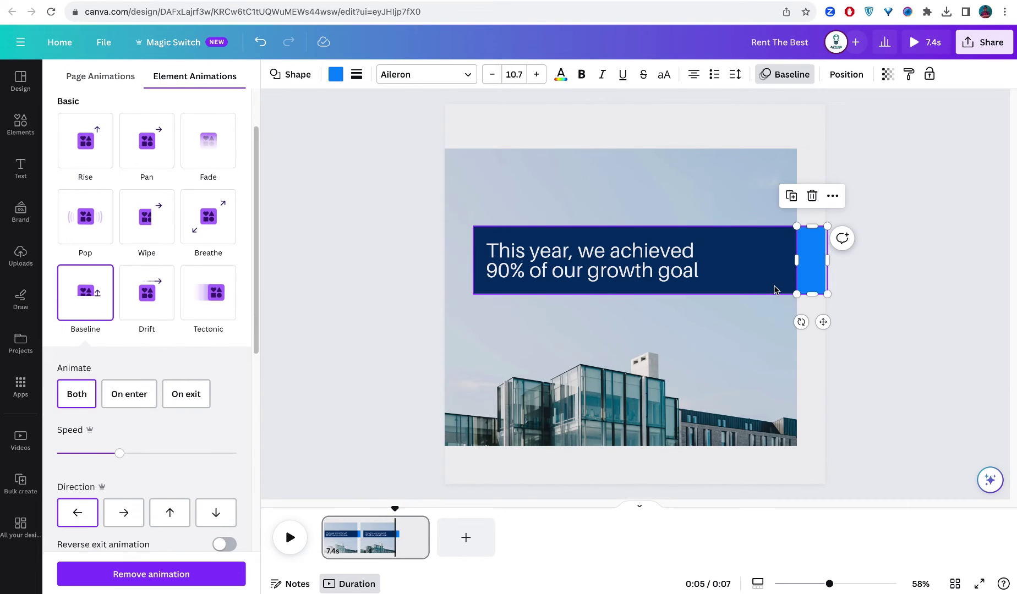
pyautogui.click(750, 268)
pyautogui.click(755, 269)
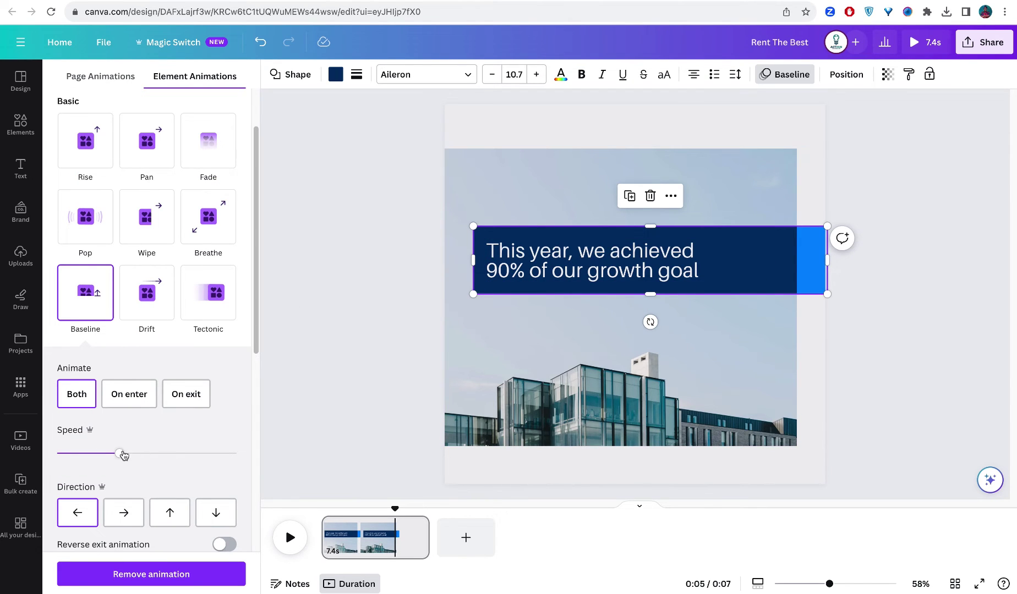
pyautogui.moveTo(121, 454)
pyautogui.mouseDown()
pyautogui.moveTo(95, 454)
pyautogui.moveTo(108, 455)
pyautogui.mouseUp()
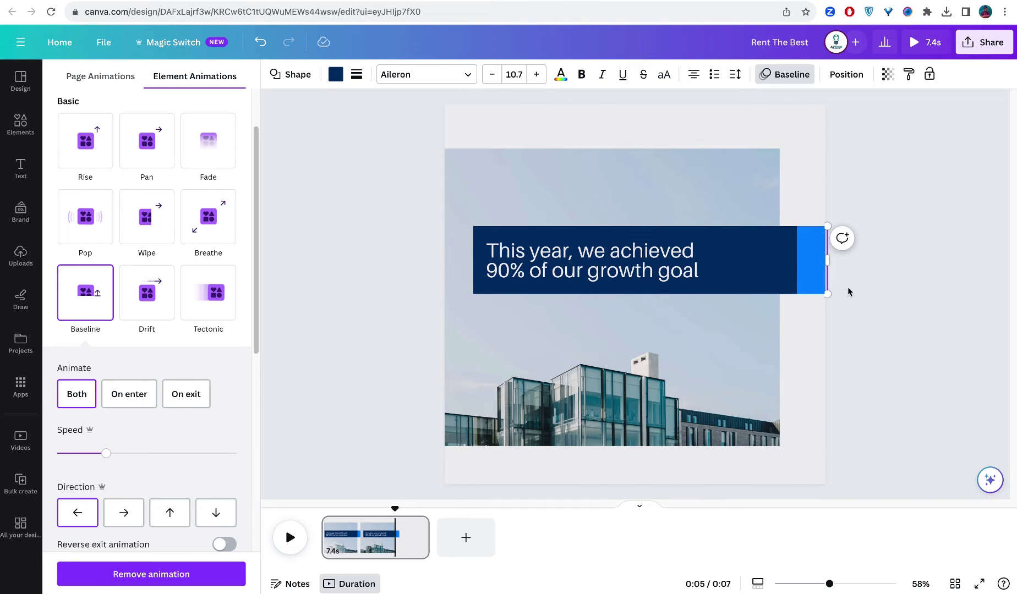
# - Reselect the dark text box and bring up its More options menu
pyautogui.click(738, 281)
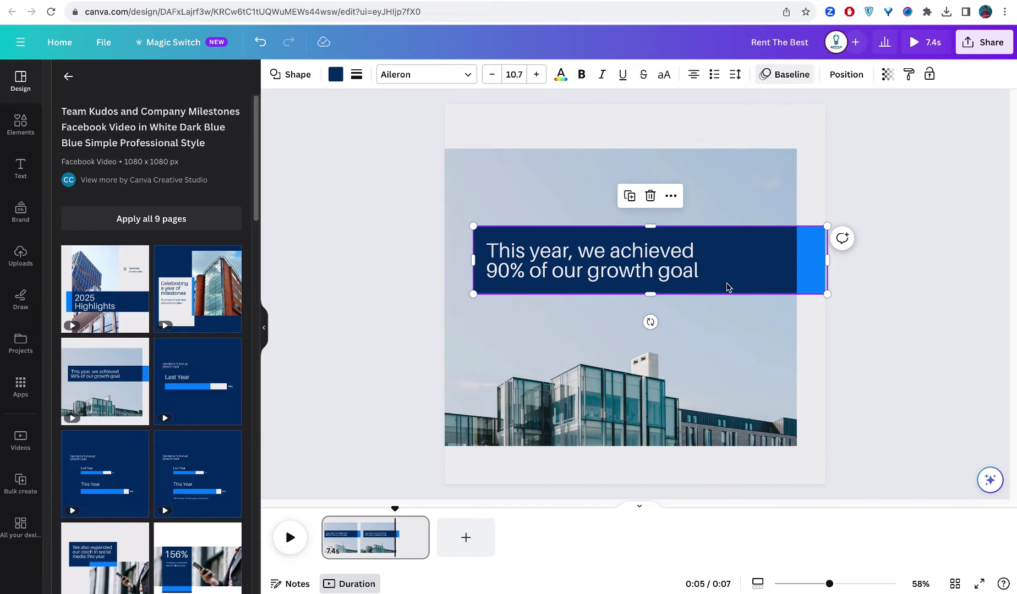
pyautogui.click(765, 259)
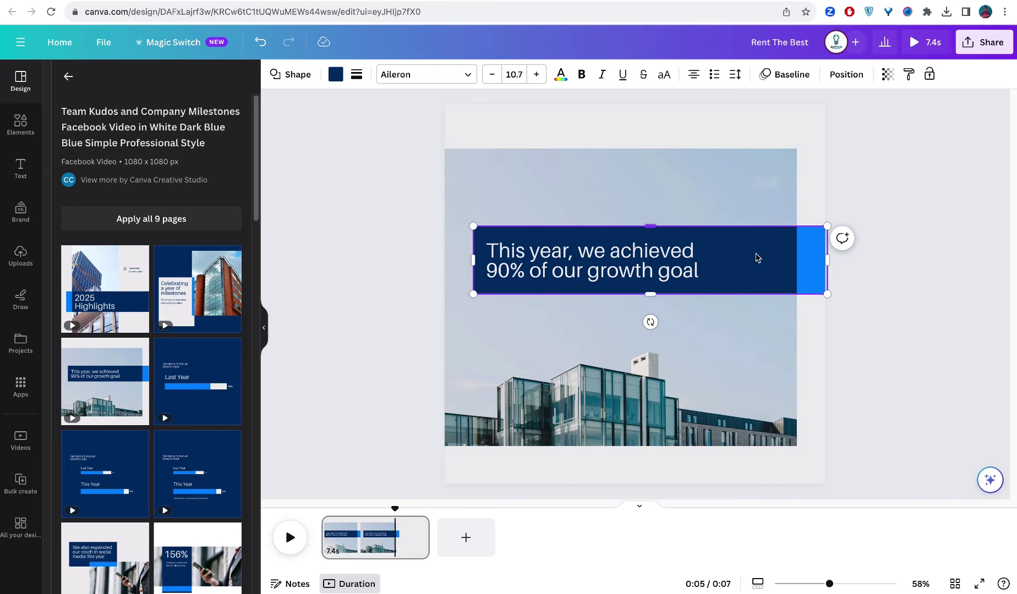
pyautogui.click(889, 300)
pyautogui.click(757, 284)
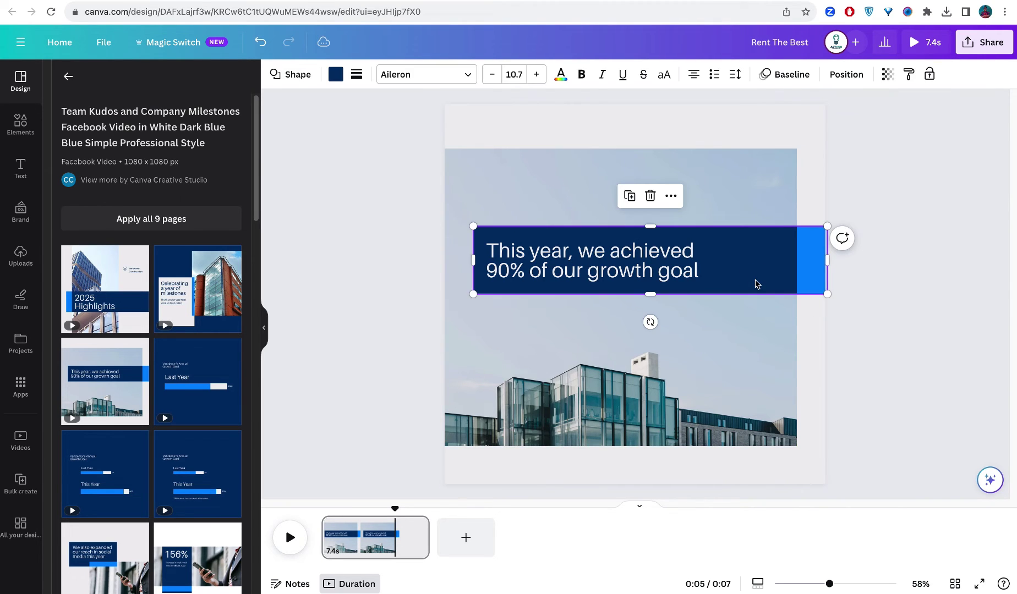
pyautogui.click(670, 197)
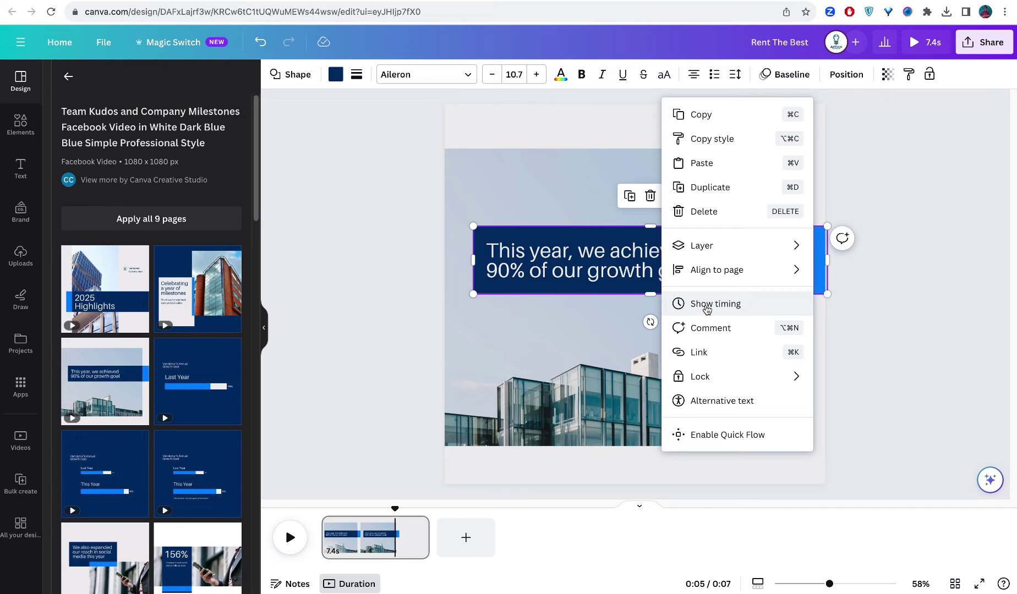
# - Show the dark box's timing track and drag its start later
pyautogui.click(708, 310)
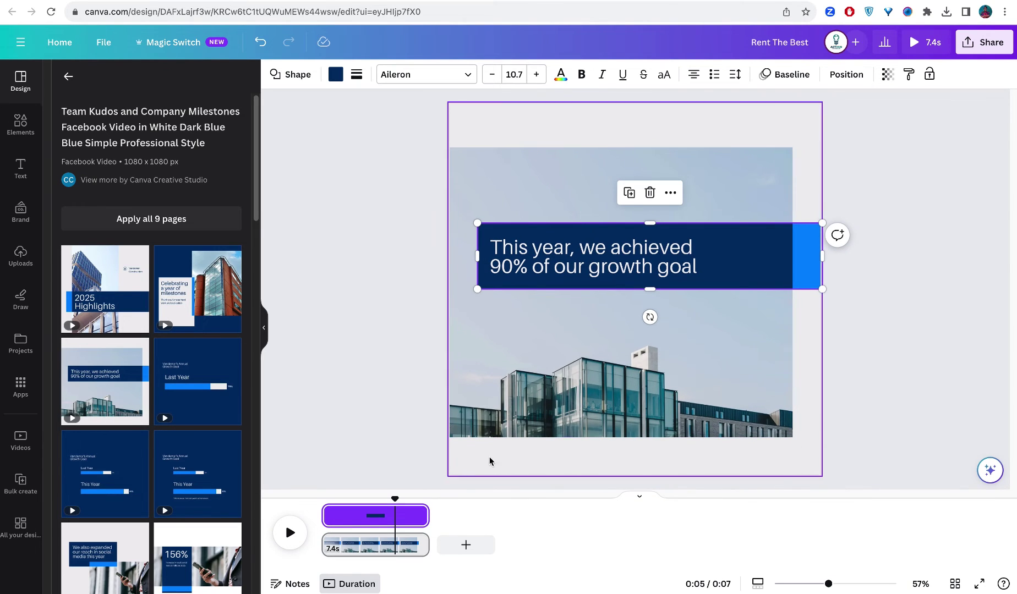
pyautogui.moveTo(328, 516)
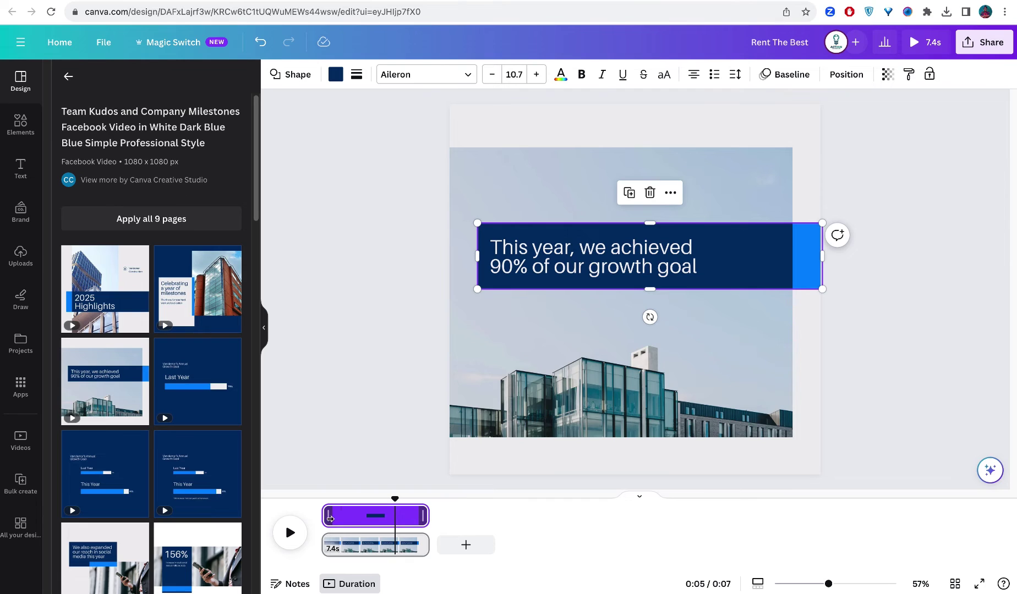
pyautogui.moveTo(329, 516)
pyautogui.mouseDown()
pyautogui.moveTo(366, 499)
pyautogui.moveTo(321, 500)
pyautogui.mouseUp()
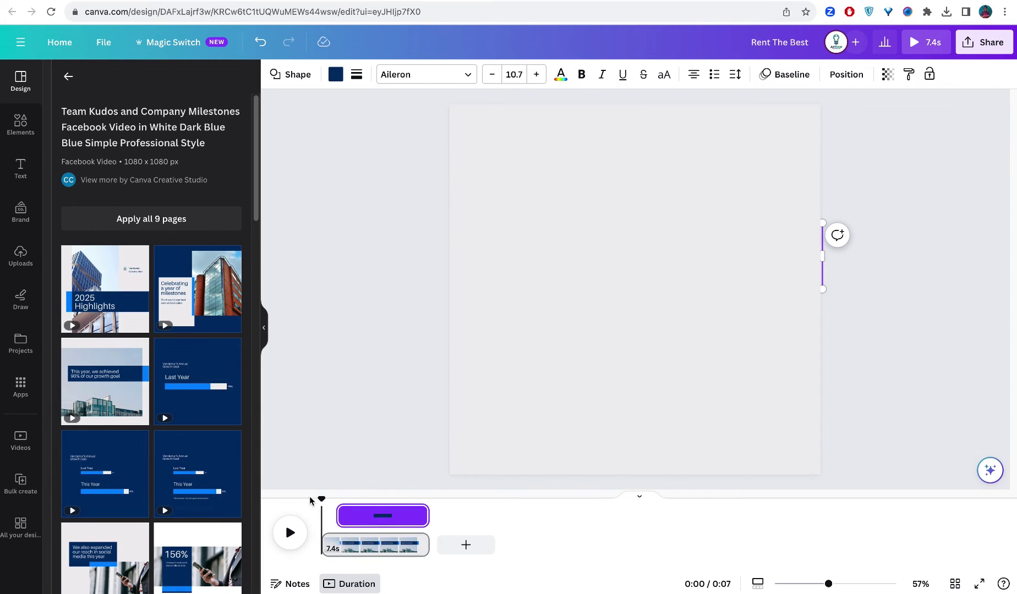
# - Rewind and play the page to check the dark box's new timing
pyautogui.click(295, 529)
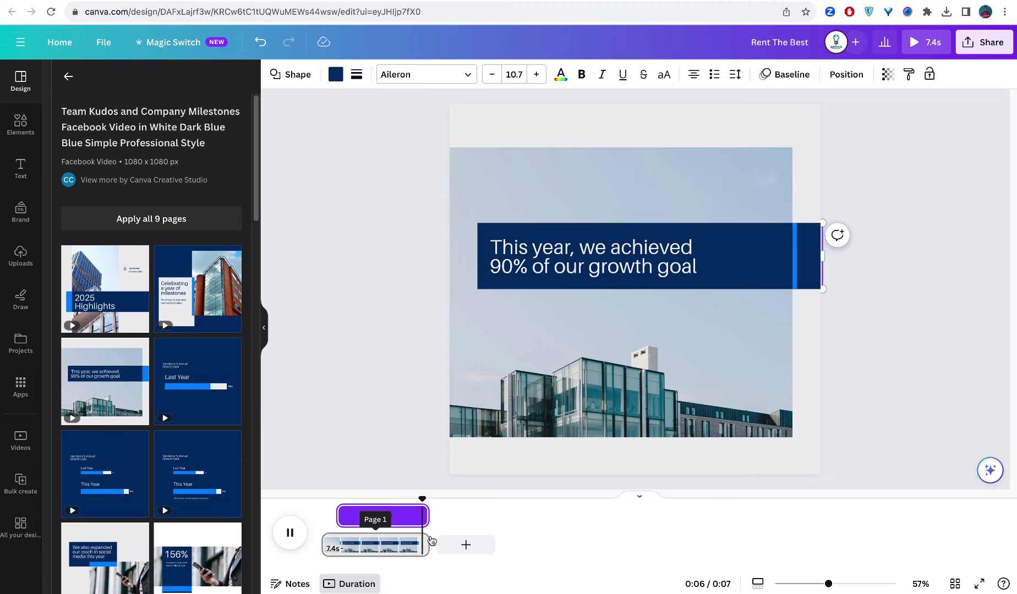
pyautogui.moveTo(431, 500); pyautogui.dragTo(297, 516)
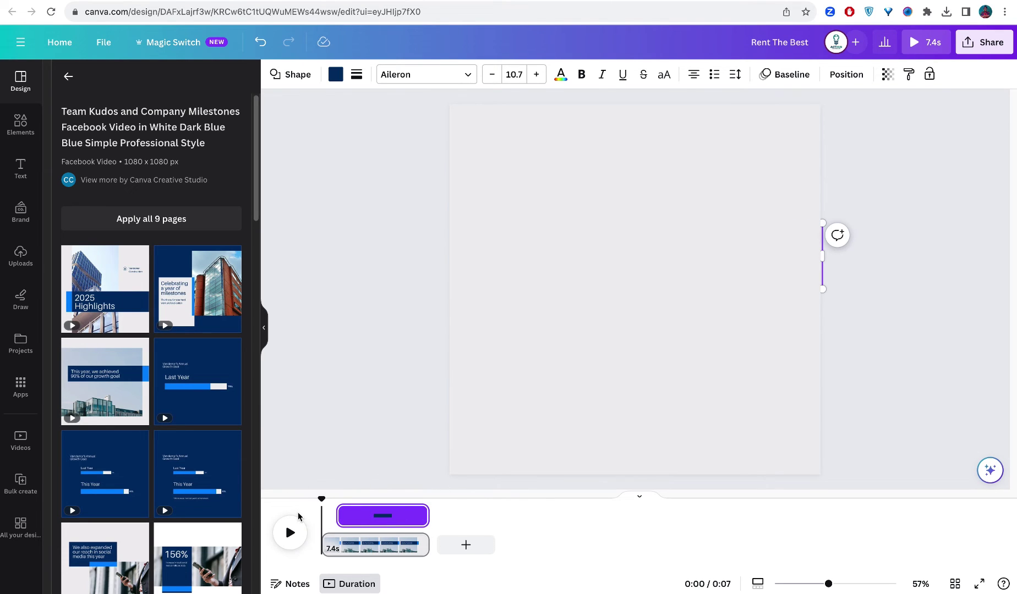
pyautogui.press('space')
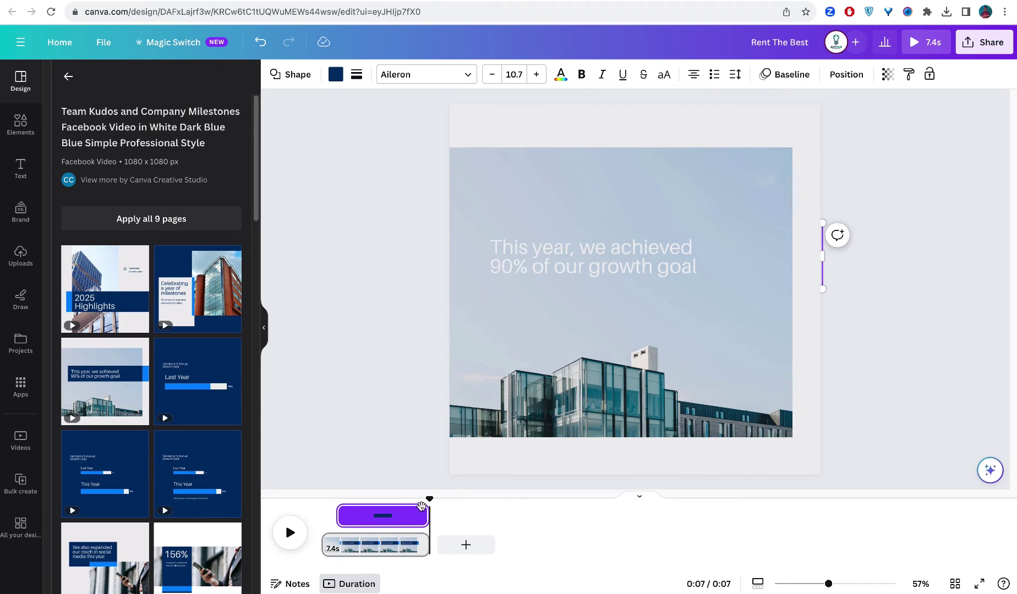
# - Select the headline text and drag its clip start to about 5.7s
pyautogui.moveTo(429, 499); pyautogui.dragTo(395, 499)
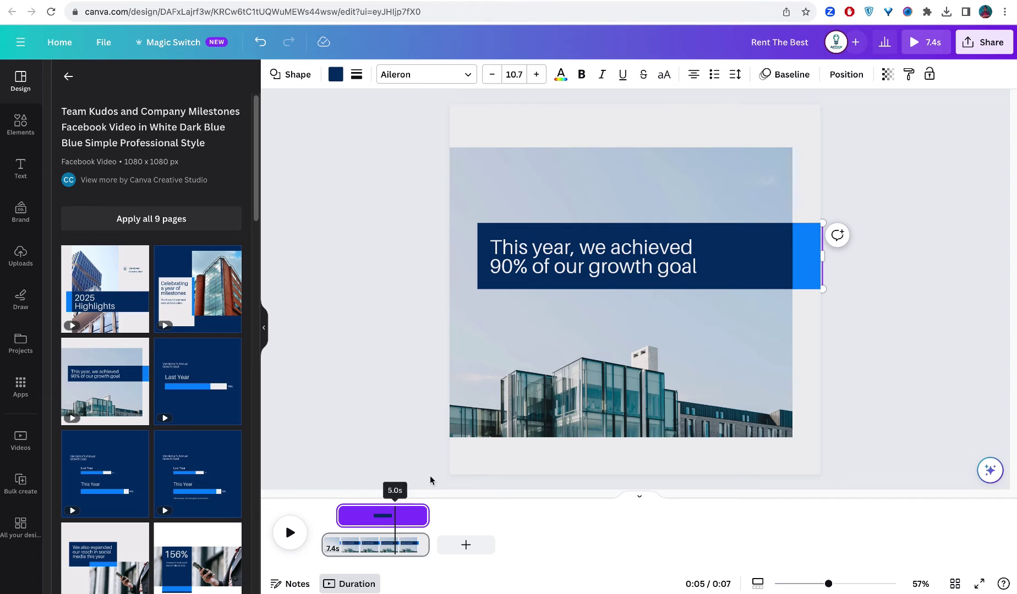
pyautogui.click(661, 254)
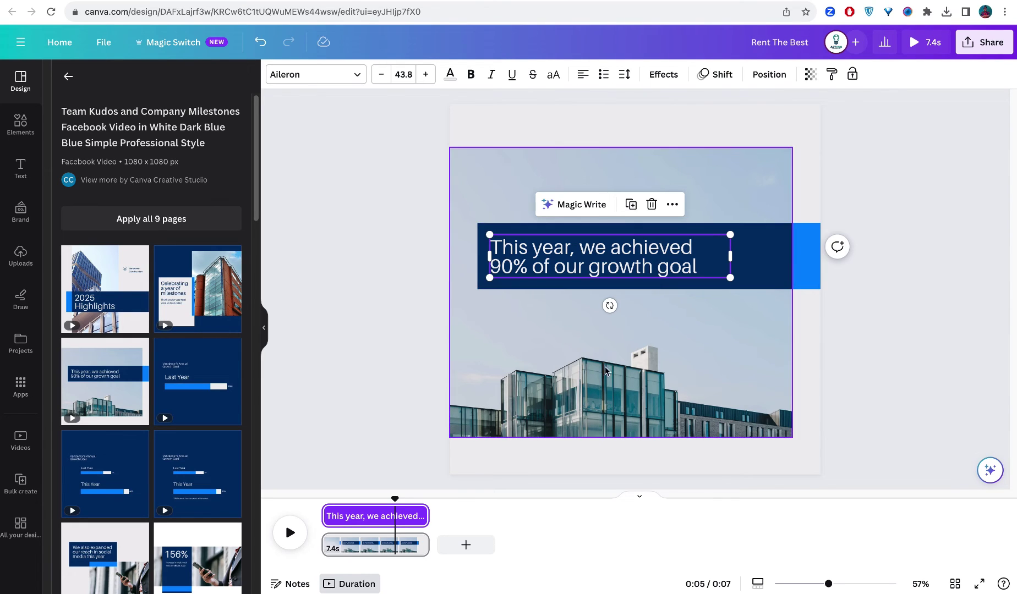
pyautogui.moveTo(329, 516); pyautogui.dragTo(352, 515)
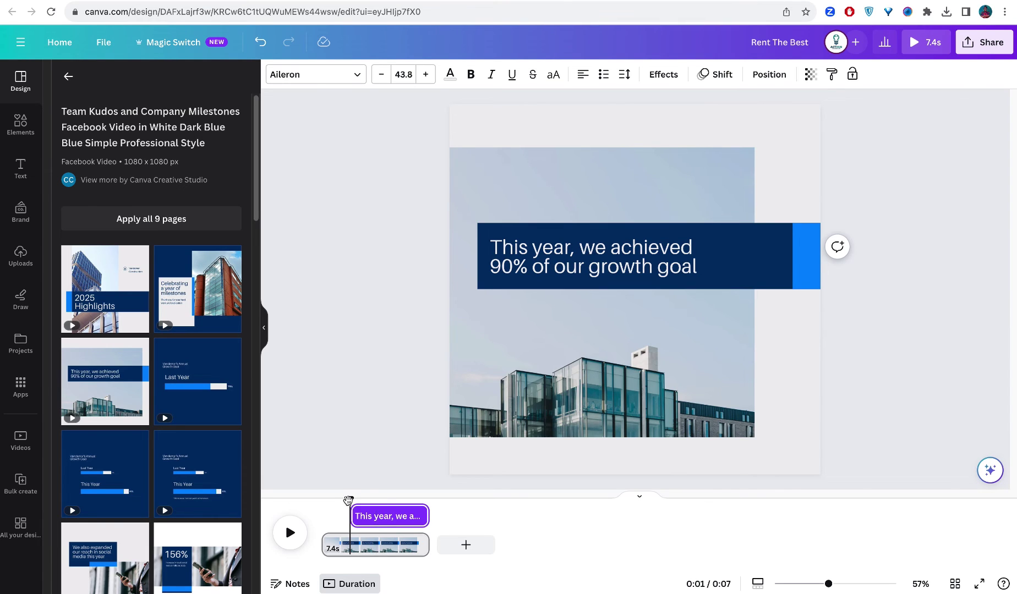
# - Replay the page from the start to check the delayed headline, then select the photo
pyautogui.moveTo(350, 501); pyautogui.dragTo(316, 503)
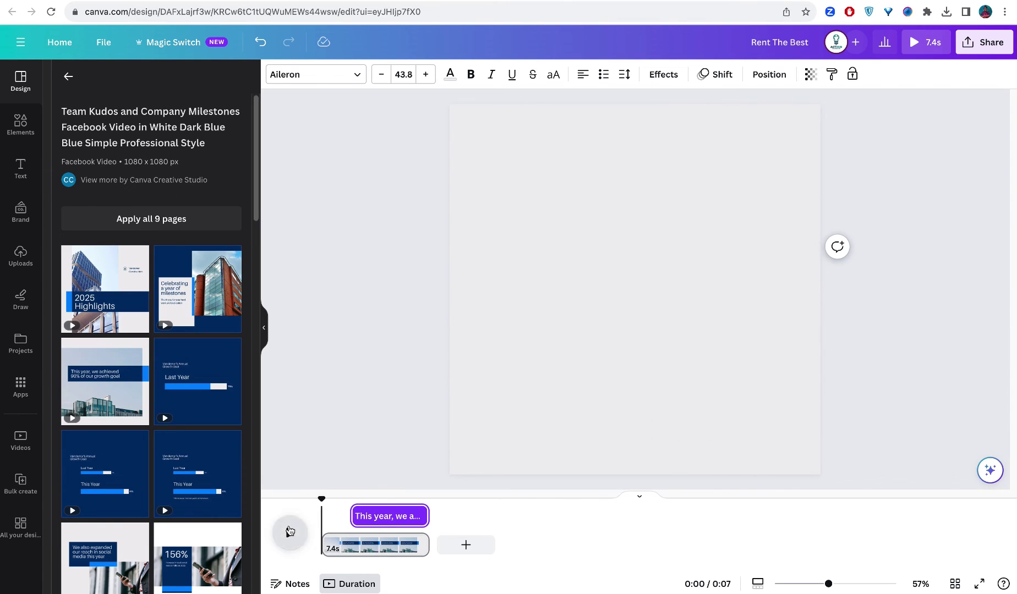
pyautogui.click(290, 532)
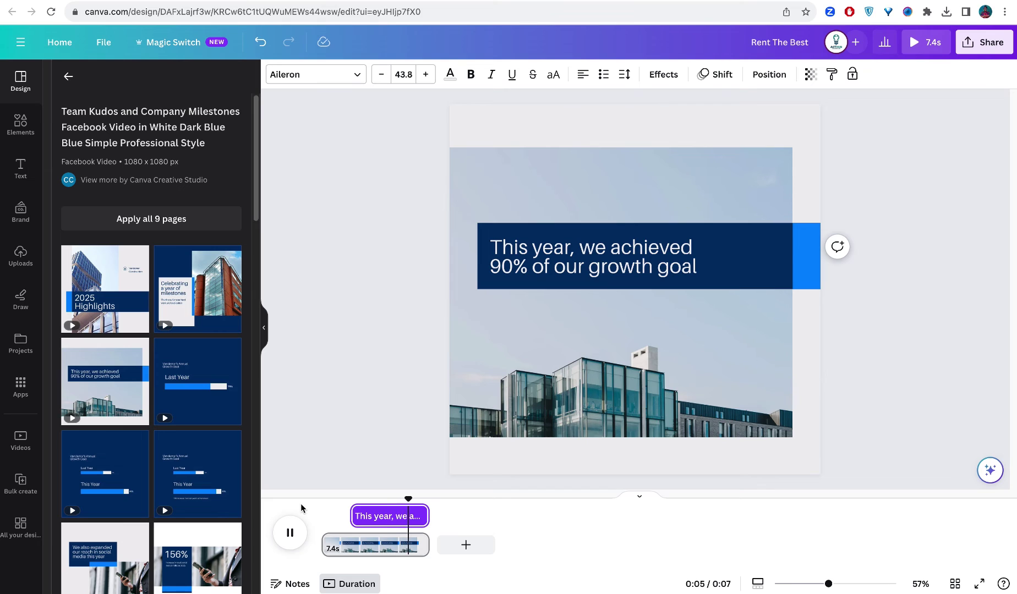
pyautogui.click(599, 172)
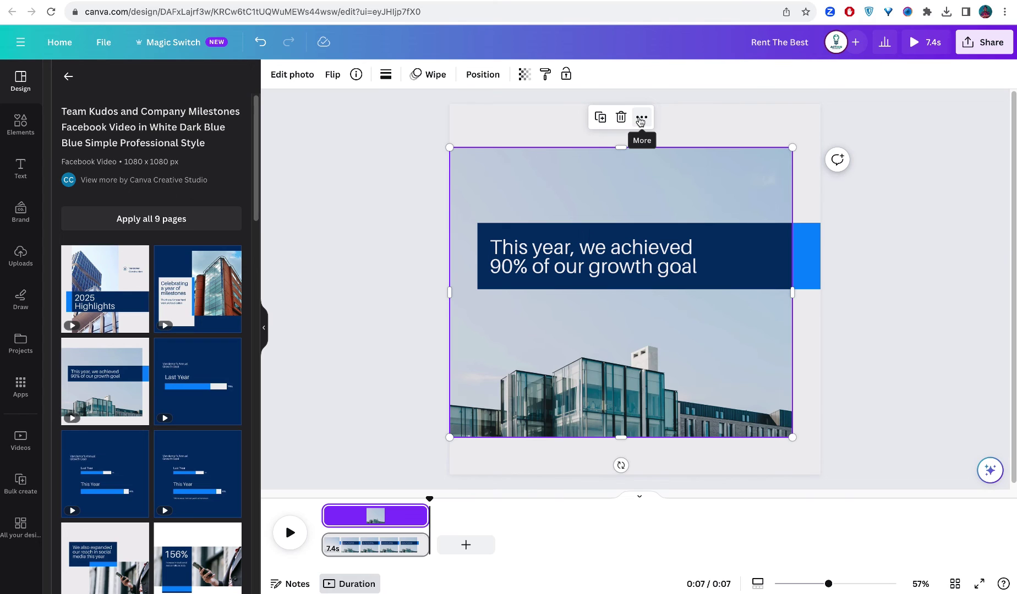
pyautogui.click(640, 119)
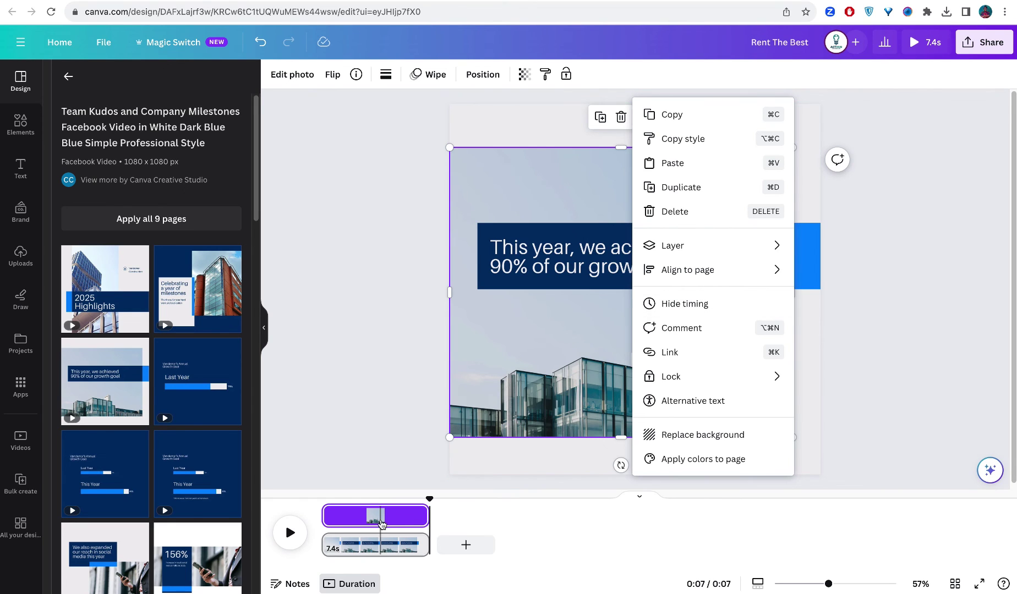
pyautogui.click(686, 314)
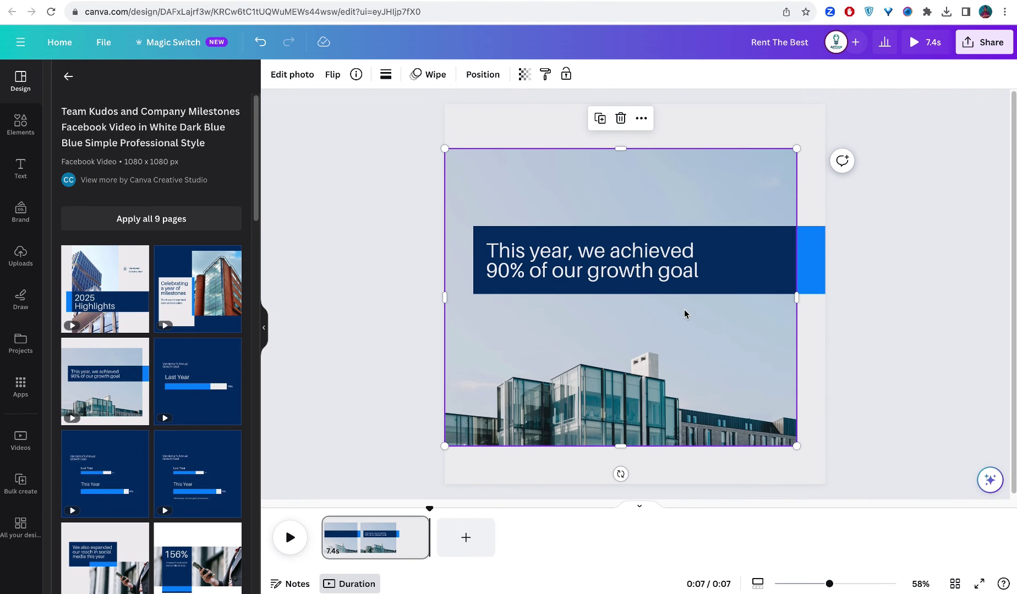
pyautogui.click(641, 118)
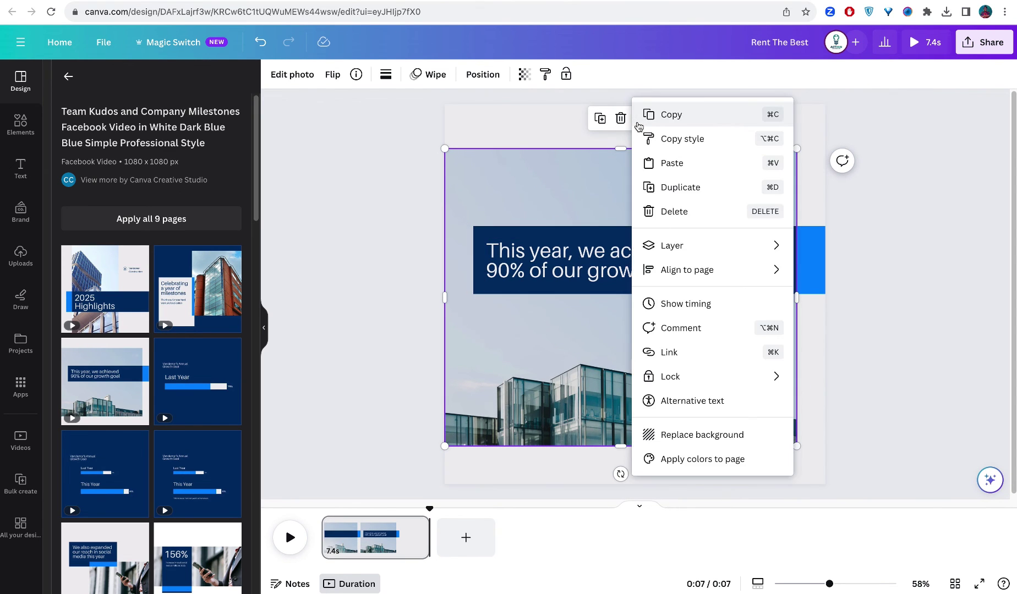
pyautogui.click(681, 309)
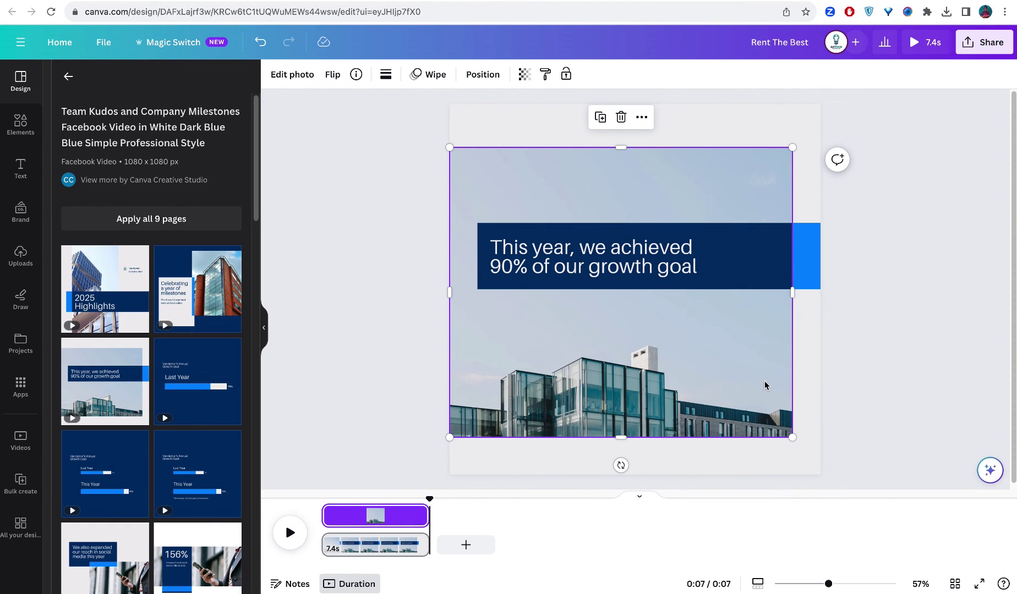